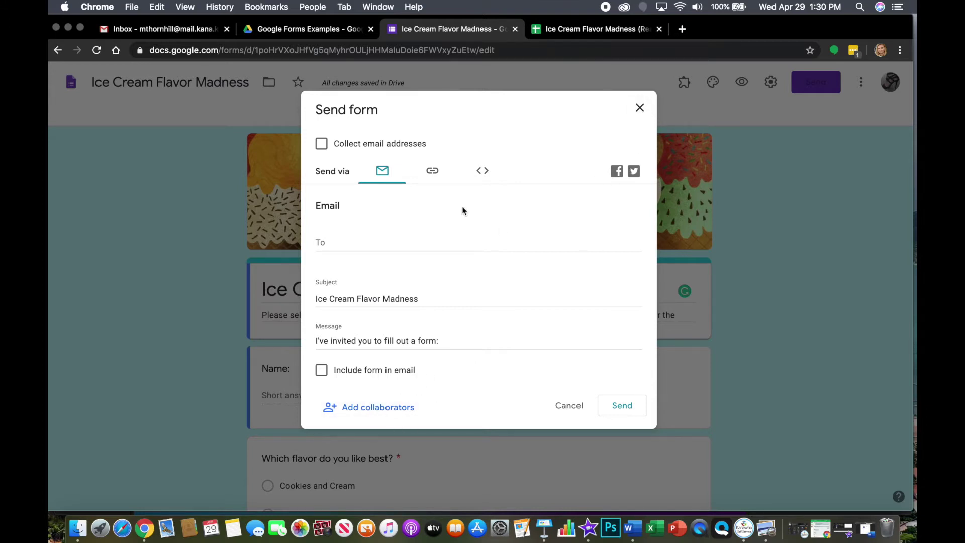
# Open the form's collaborator settings and add the suggested test account to the invitation with Can edit permission
pyautogui.click(372, 411)
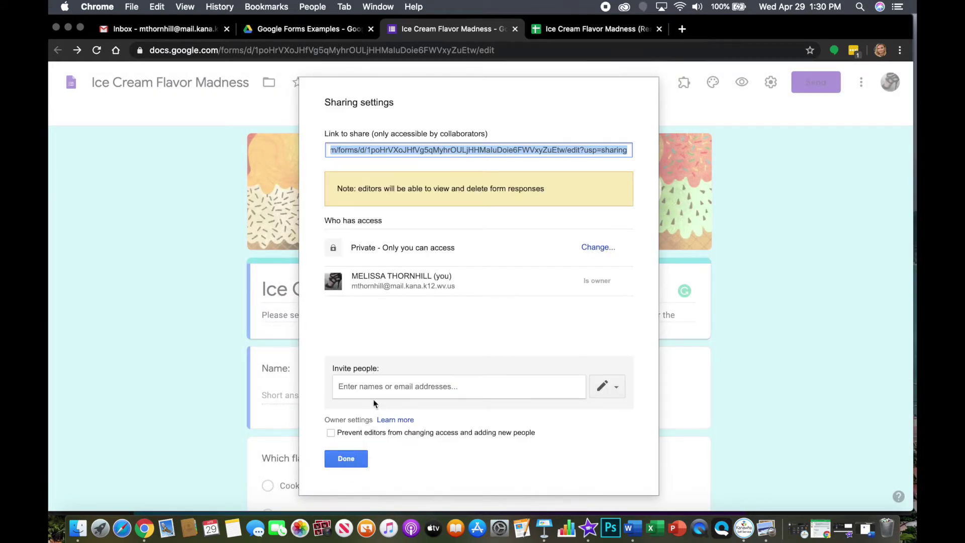
pyautogui.click(374, 394)
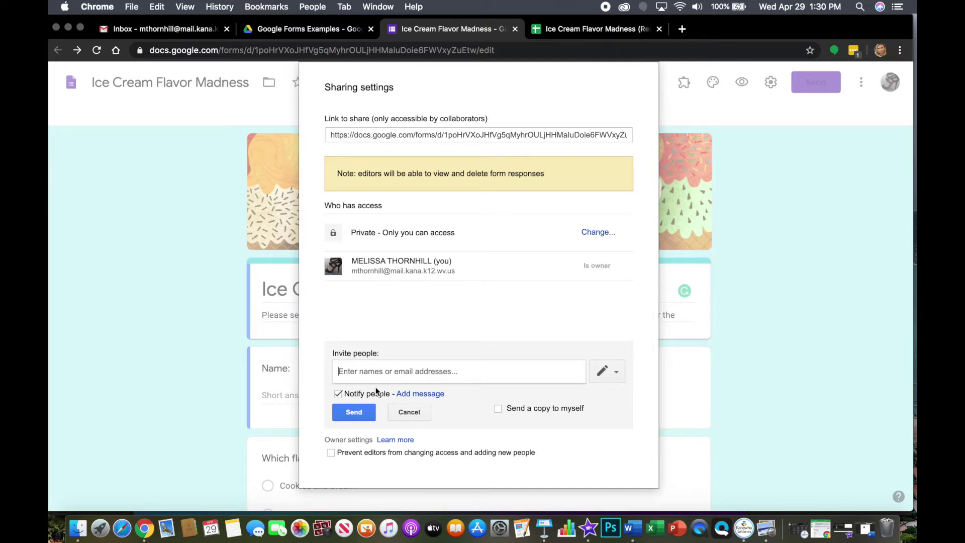
pyautogui.write('E')
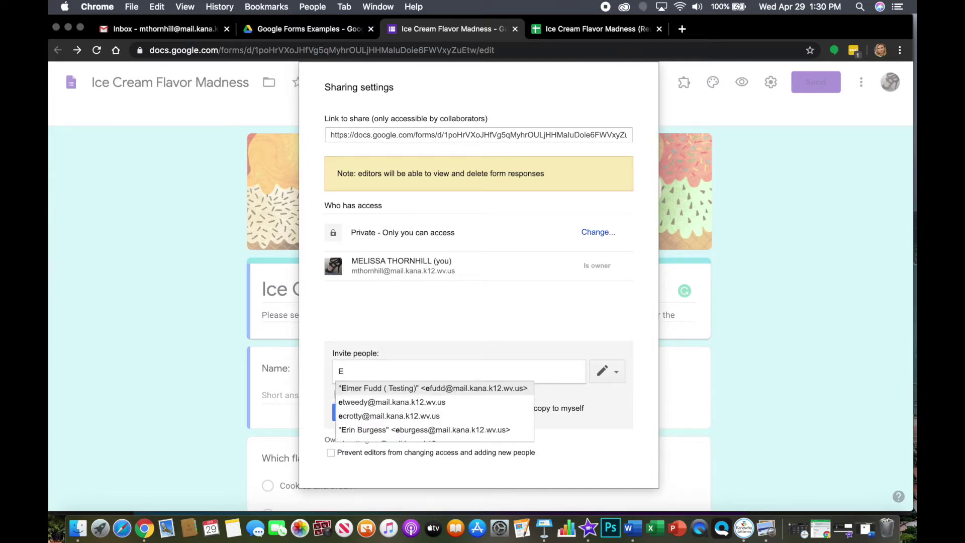
pyautogui.click(434, 389)
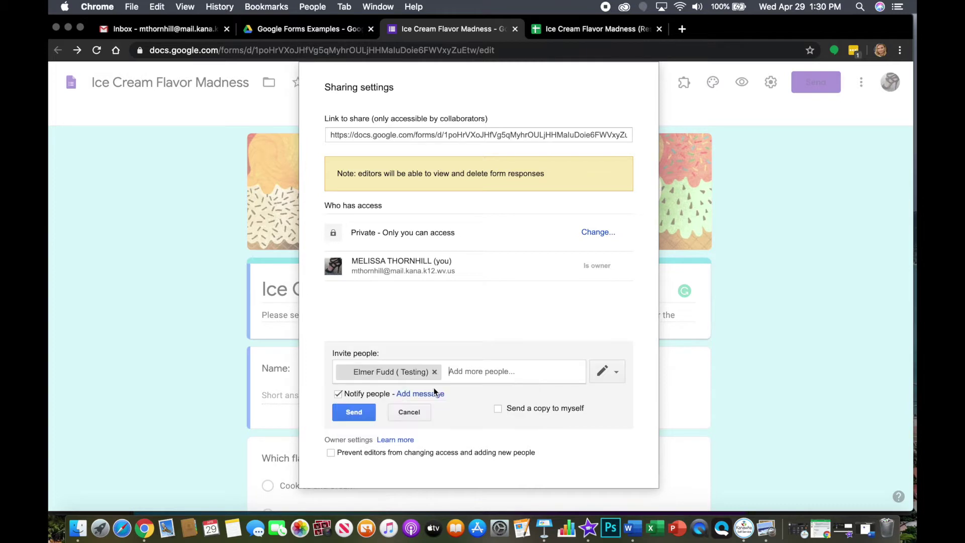
pyautogui.click(616, 372)
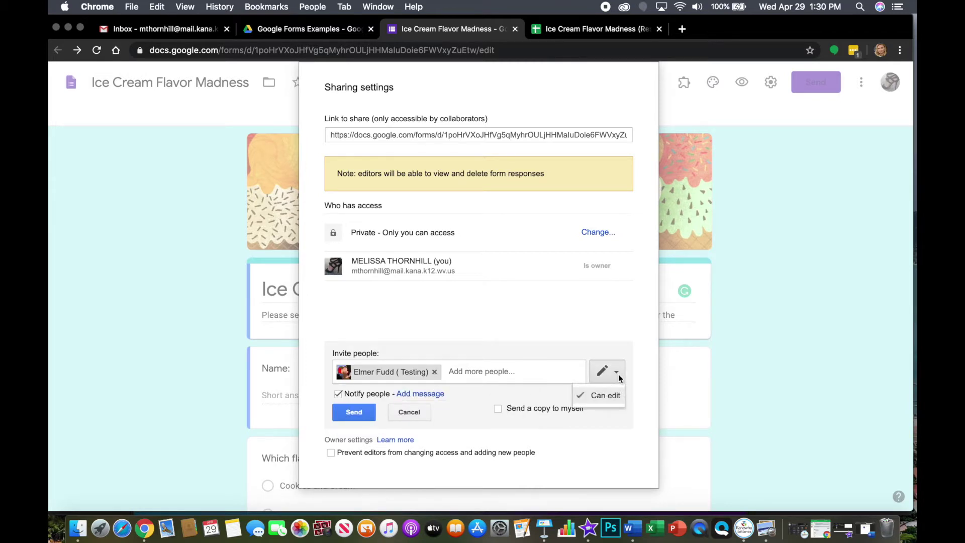
pyautogui.click(616, 373)
pyautogui.click(617, 373)
pyautogui.click(603, 434)
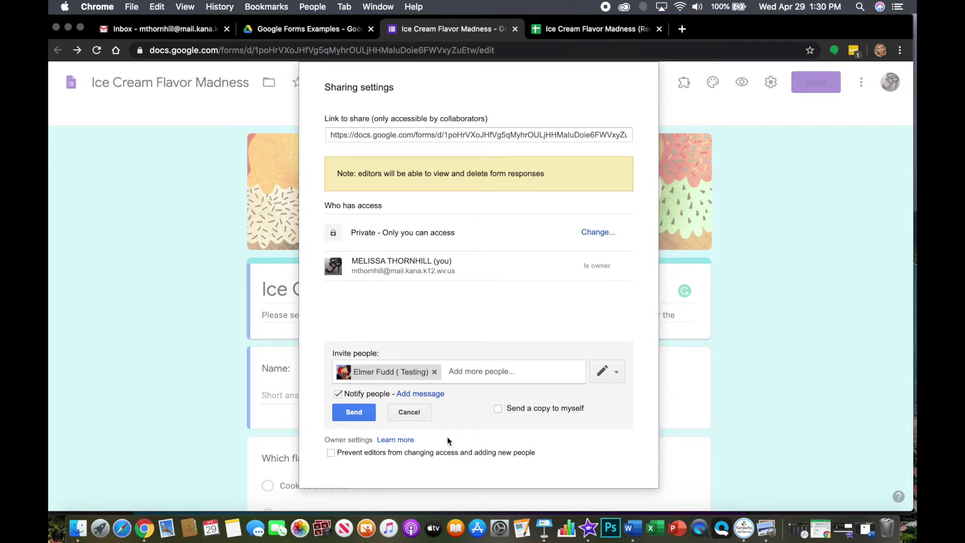
# Turn off Notify people, add the second collaborator's Gmail address, and share the form without invitations, approving the outside-organization share
pyautogui.click(337, 394)
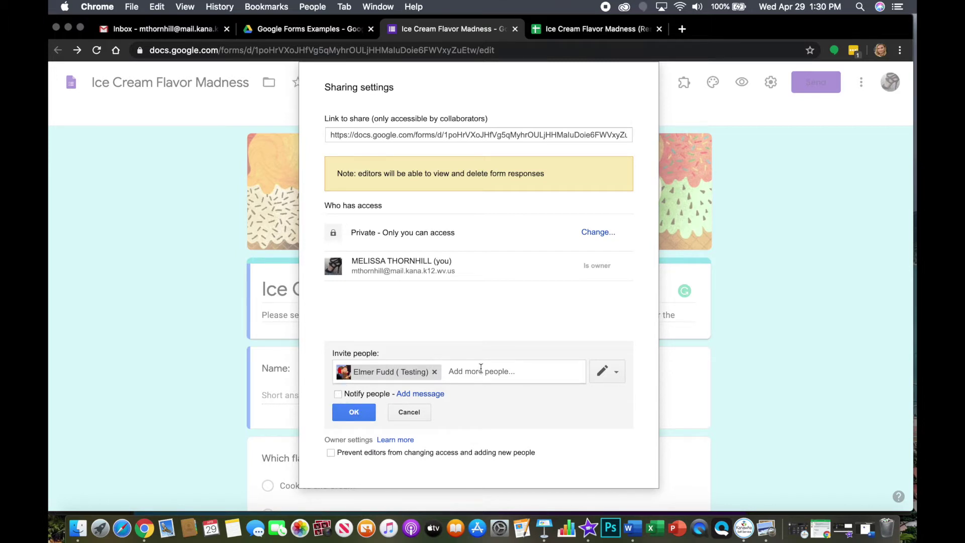
pyautogui.write('melt')
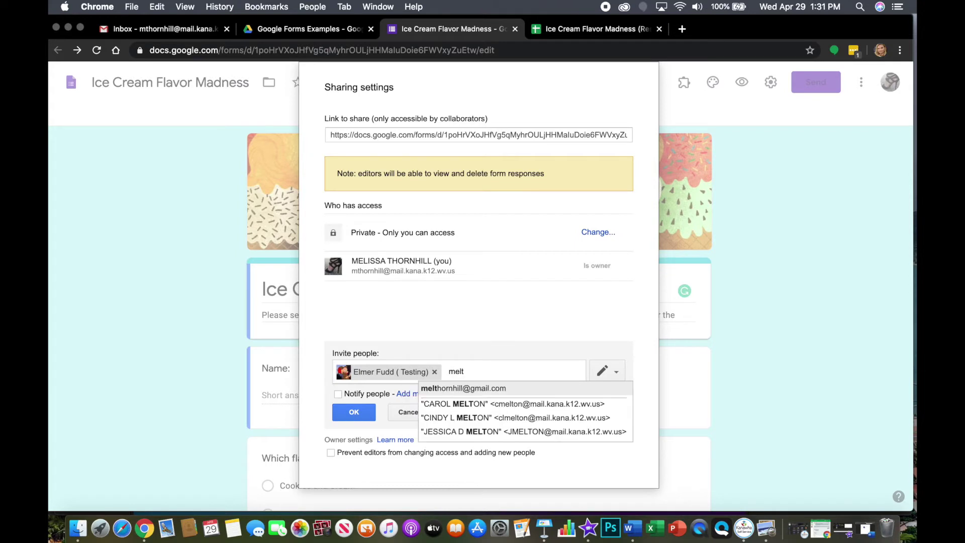
pyautogui.click(489, 391)
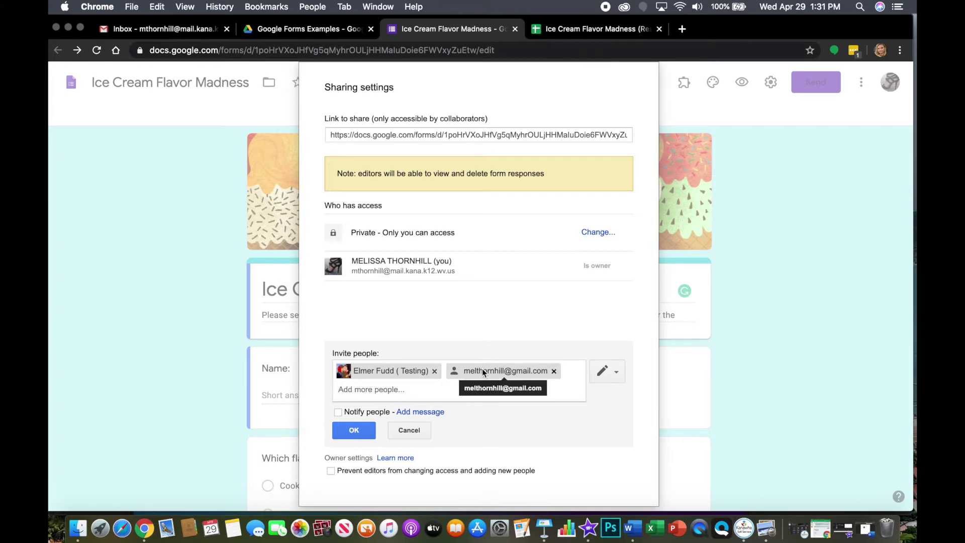
pyautogui.click(355, 432)
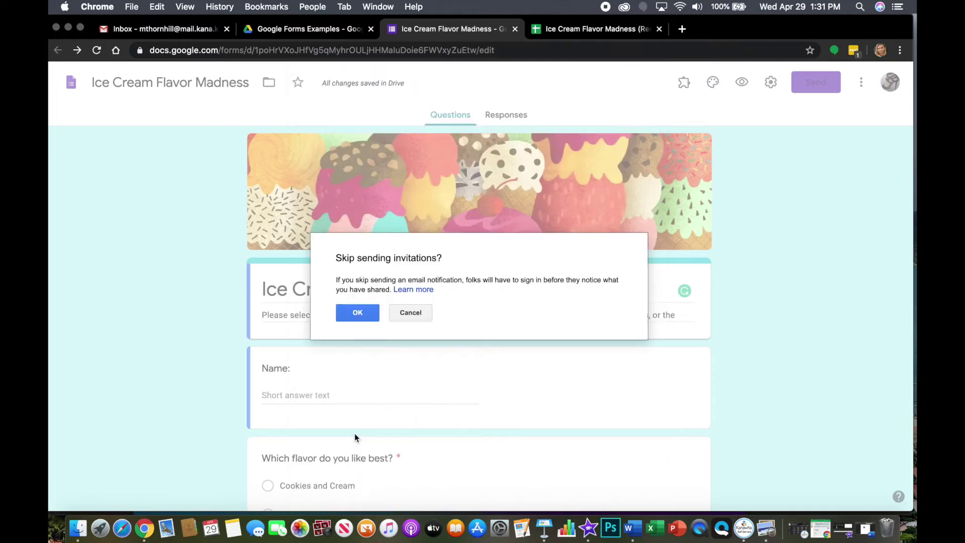
pyautogui.click(351, 313)
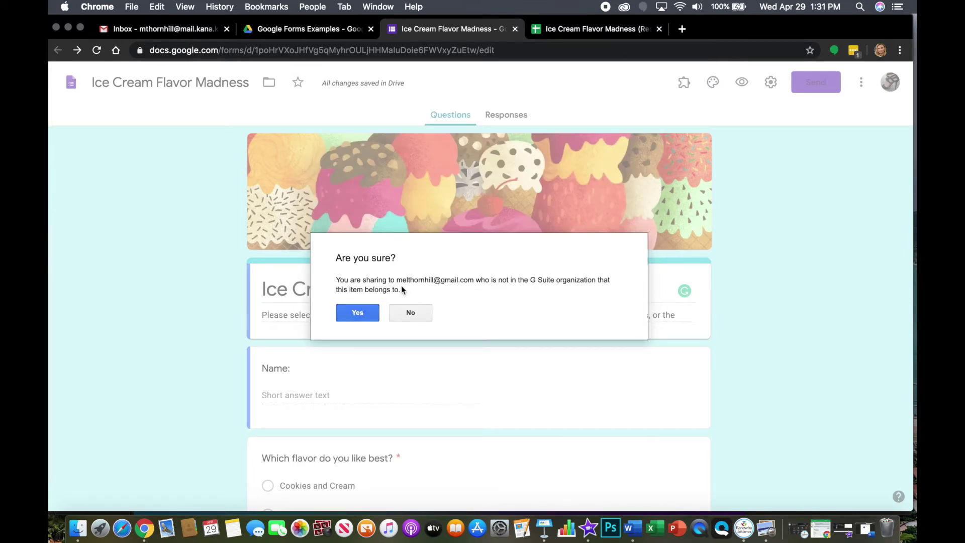
pyautogui.click(358, 313)
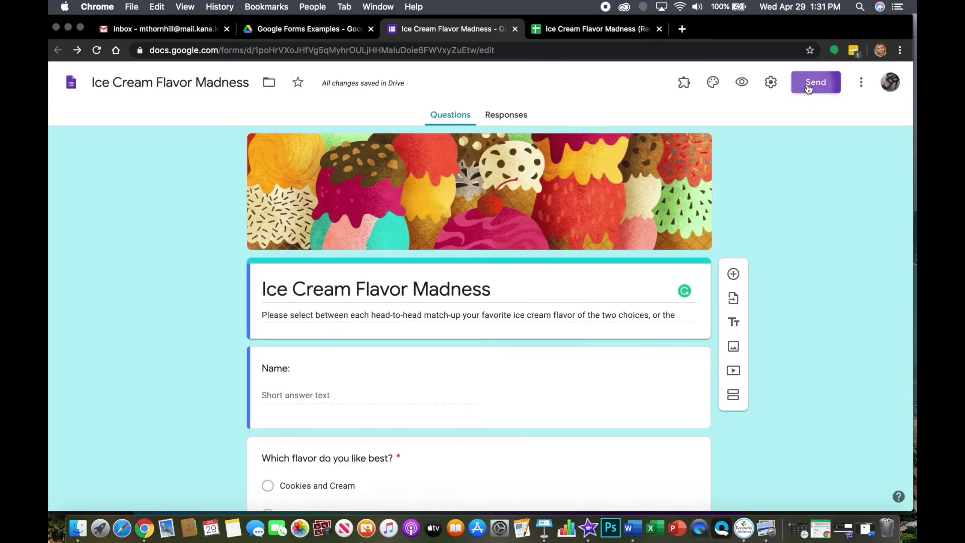
# Try removing the Gmail collaborator from the form's sharing settings and view the role options for the test account
pyautogui.click(797, 86)
pyautogui.click(403, 412)
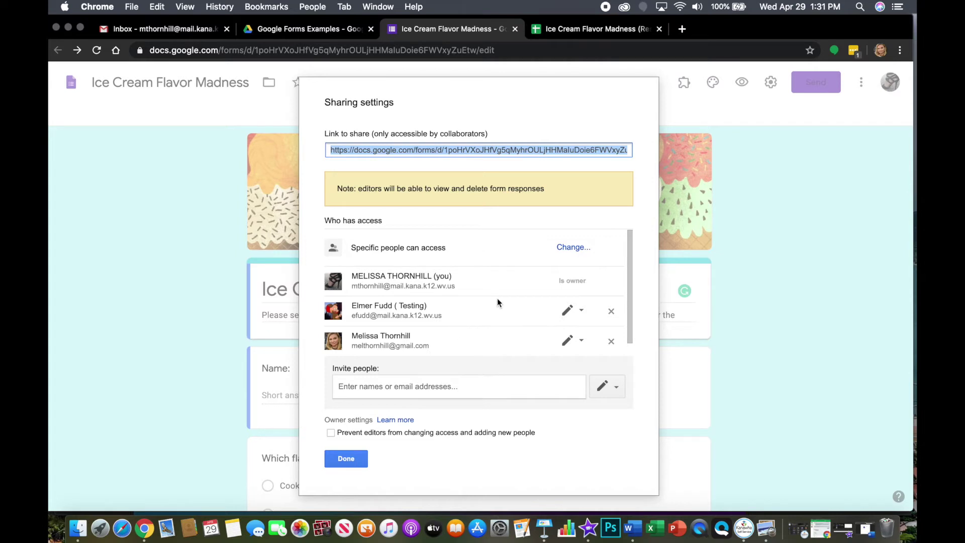
pyautogui.click(611, 341)
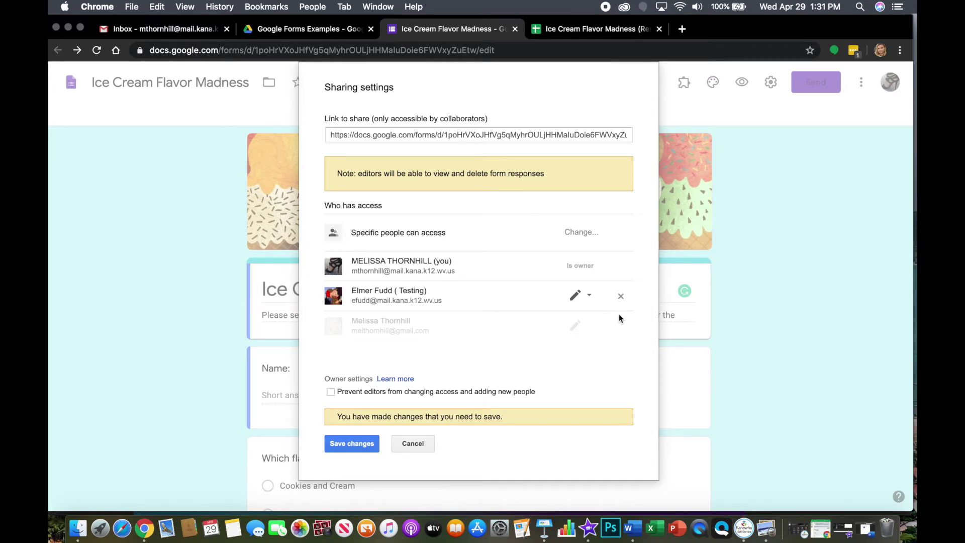
pyautogui.click(590, 297)
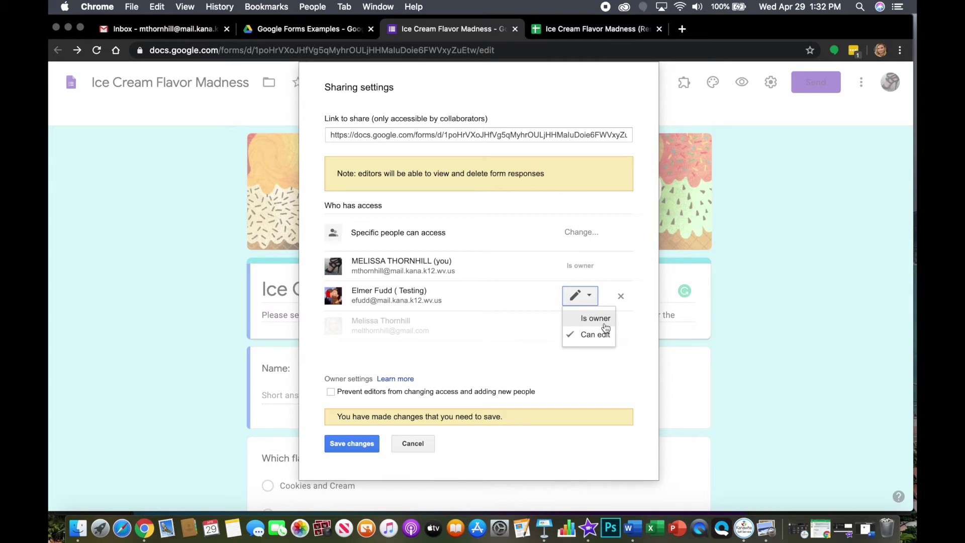
pyautogui.click(636, 328)
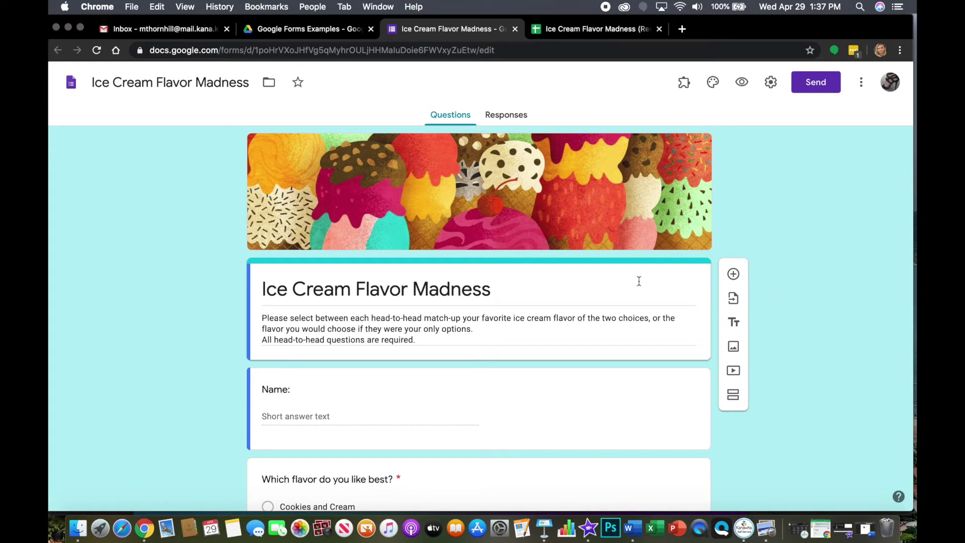
# Look over the form's questions and review who has access in the collaborator sharing settings
pyautogui.scroll(-6, 427, 338)
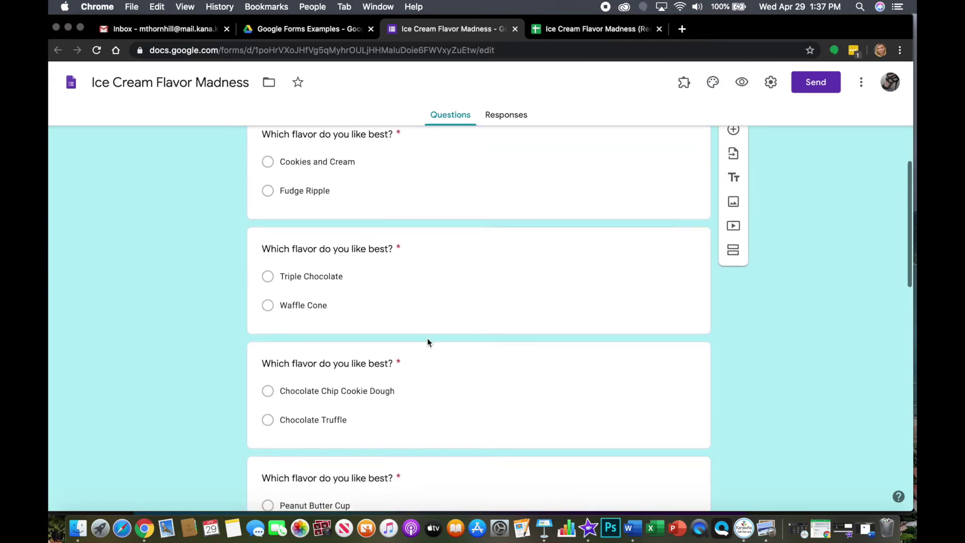
pyautogui.scroll(5, 427, 340)
pyautogui.scroll(1, 427, 343)
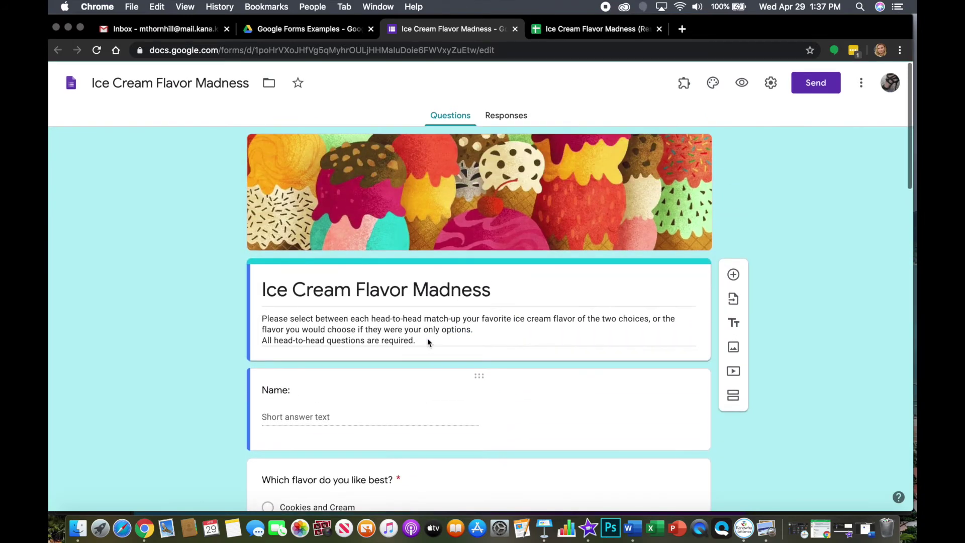
pyautogui.click(806, 85)
pyautogui.click(365, 408)
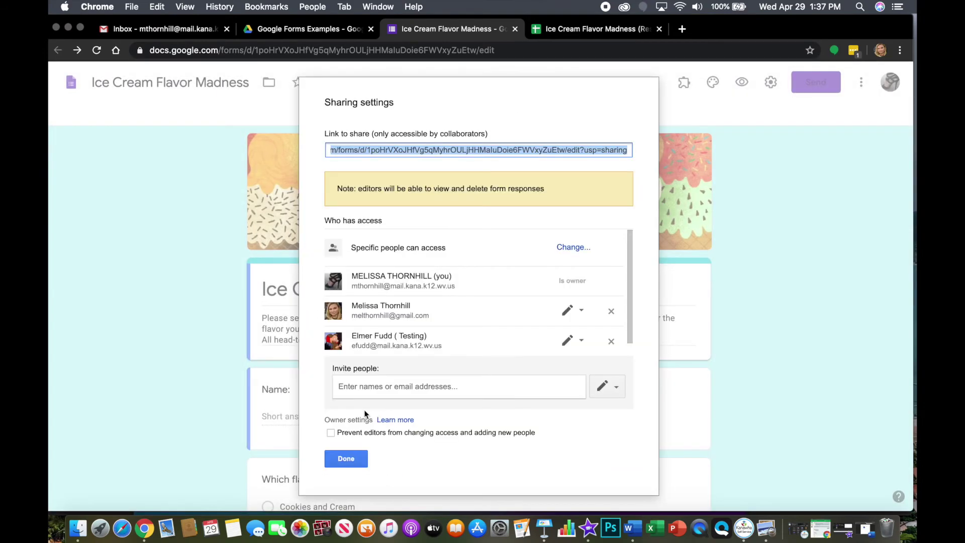
pyautogui.click(341, 455)
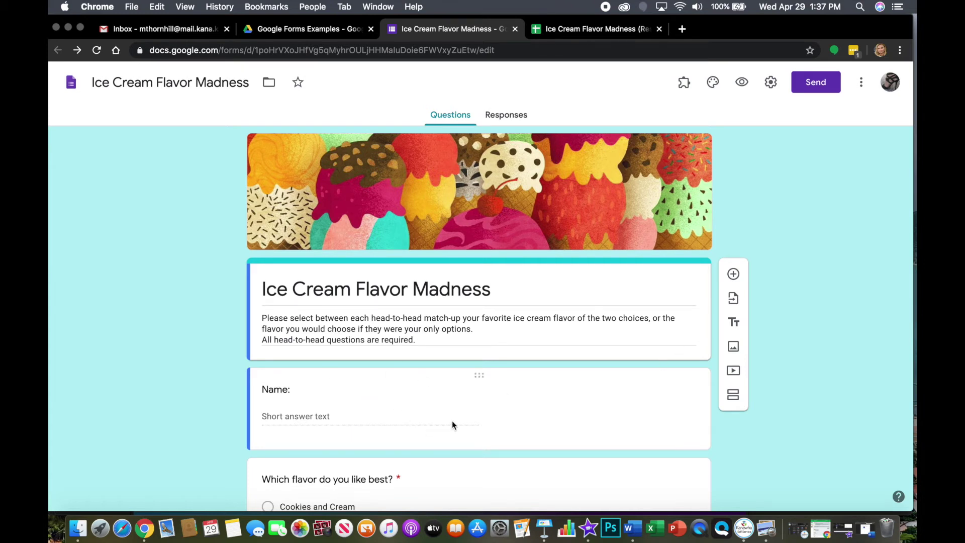
# Set the Ice Cream Flavor Madness form to accept responses
pyautogui.click(508, 114)
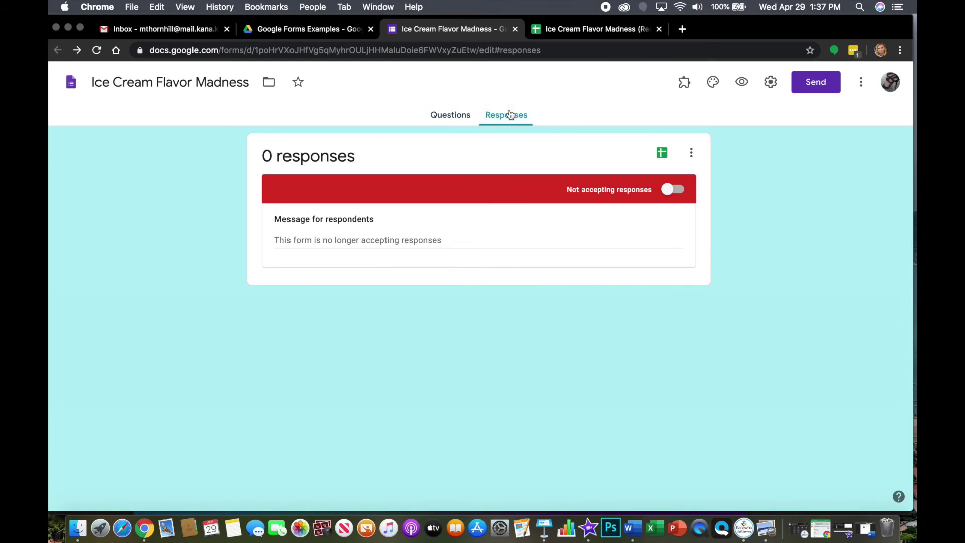
pyautogui.click(668, 189)
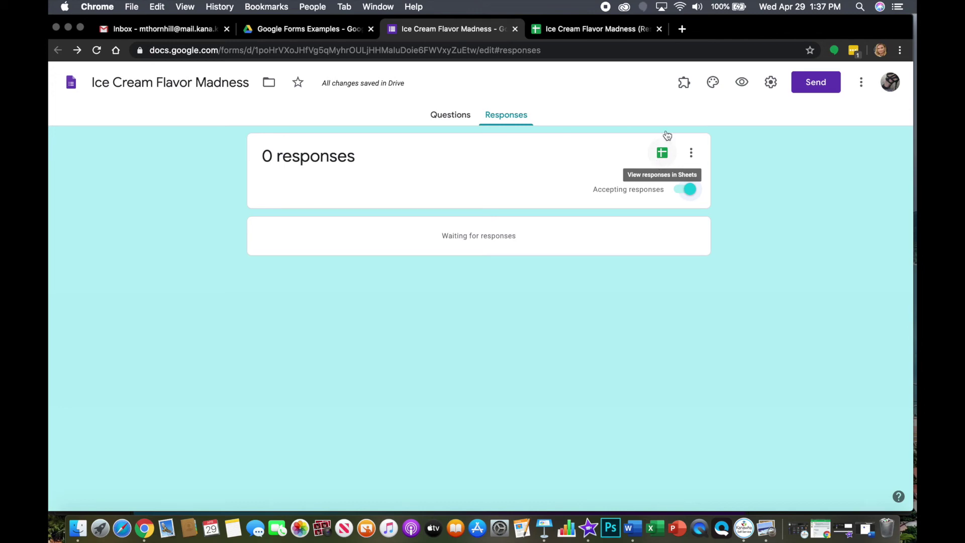
# Switch to the Ice Cream Flavor Madness (Responses) spreadsheet and add the test account and the Gmail collaborator to its share invitation
pyautogui.click(586, 28)
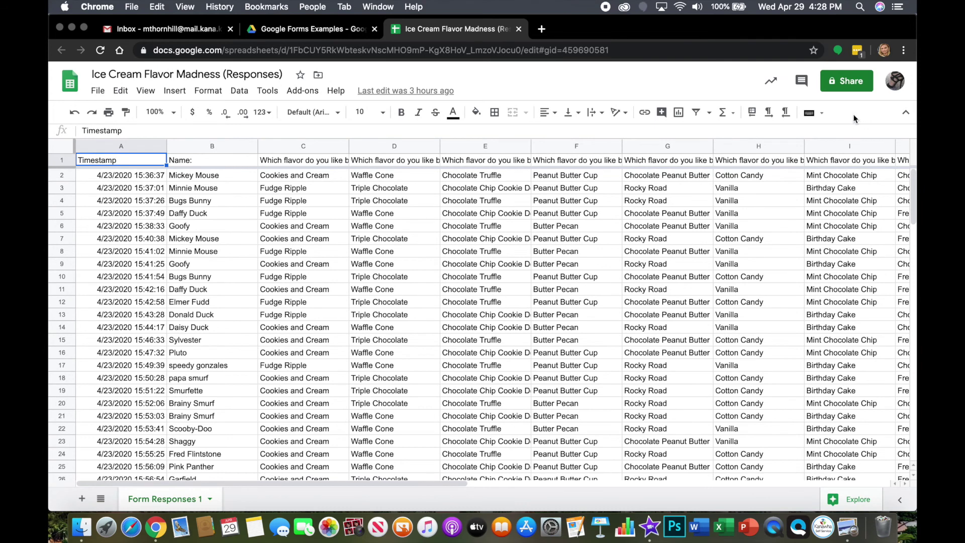
pyautogui.click(844, 84)
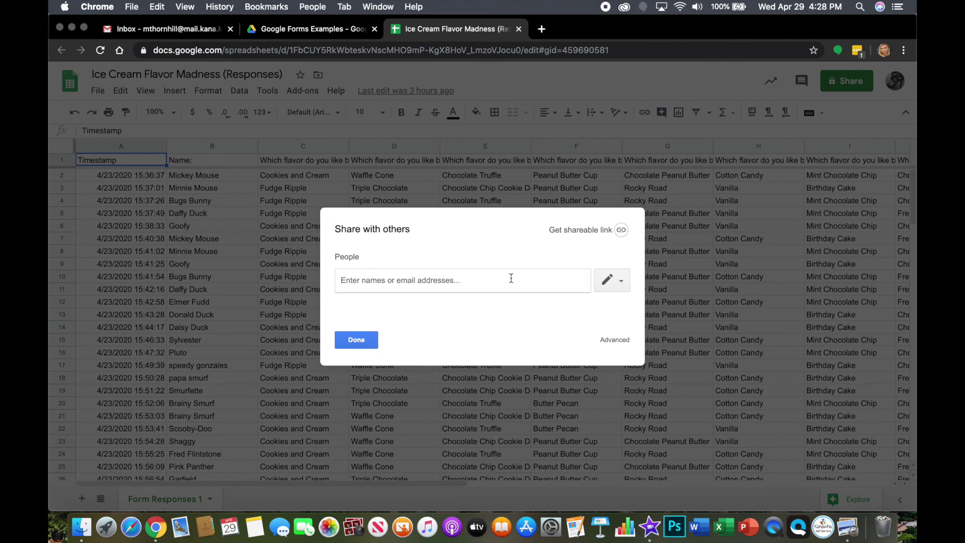
pyautogui.write('el')
pyautogui.click(441, 298)
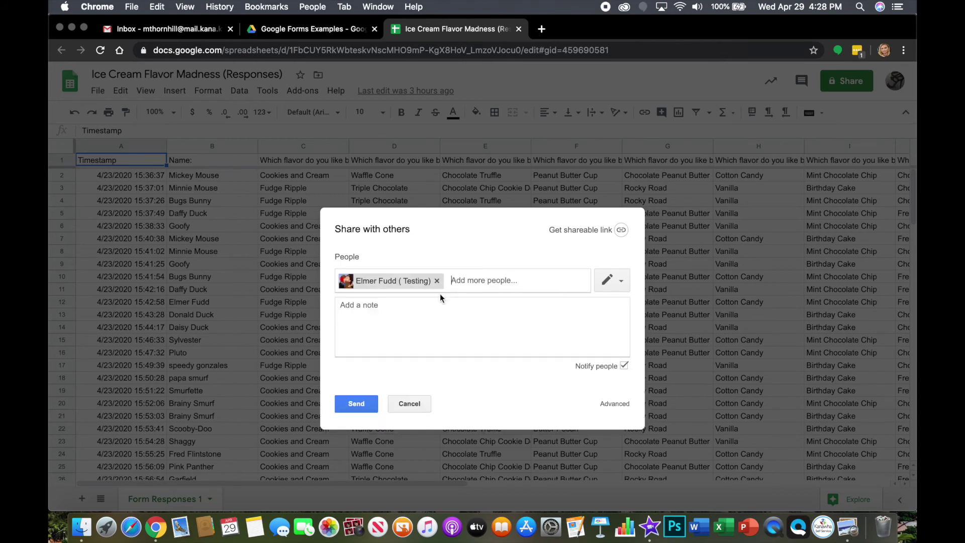
pyautogui.write('melt')
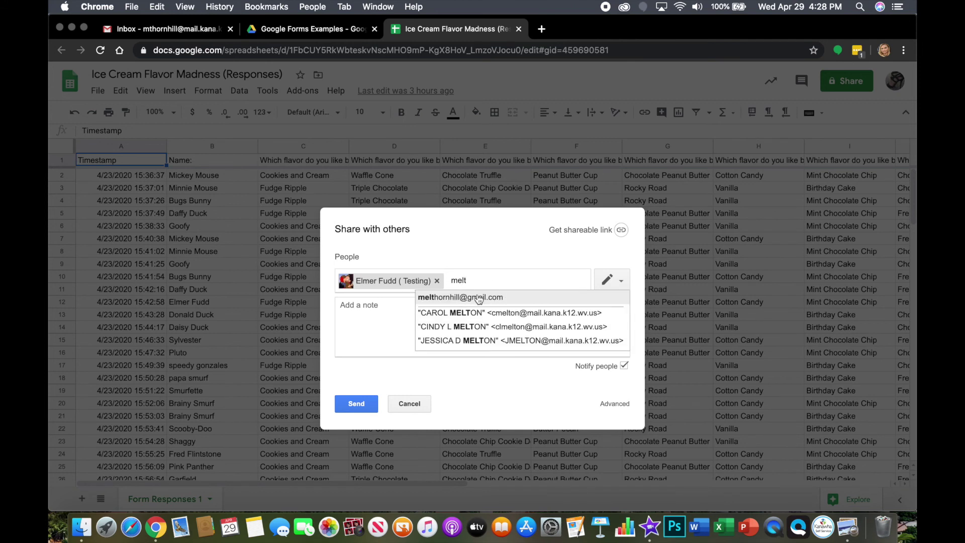
pyautogui.click(478, 298)
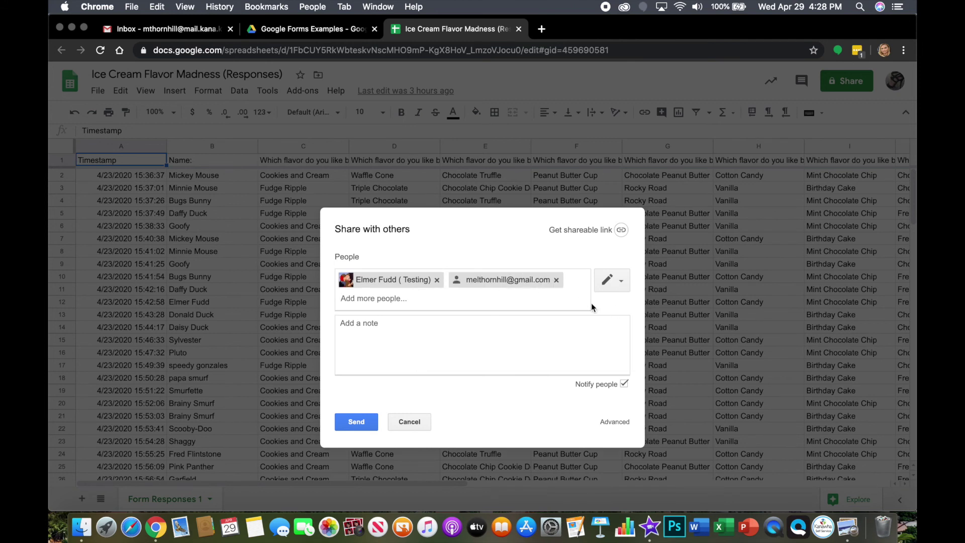
pyautogui.click(622, 281)
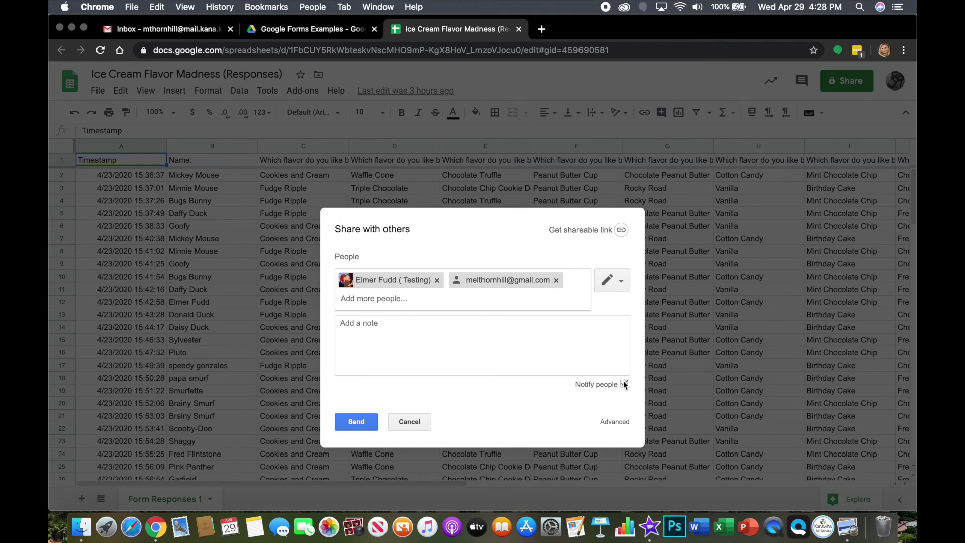
# Turn off Notify people and share the spreadsheet without invitations, approving the outside-organization share
pyautogui.click(623, 383)
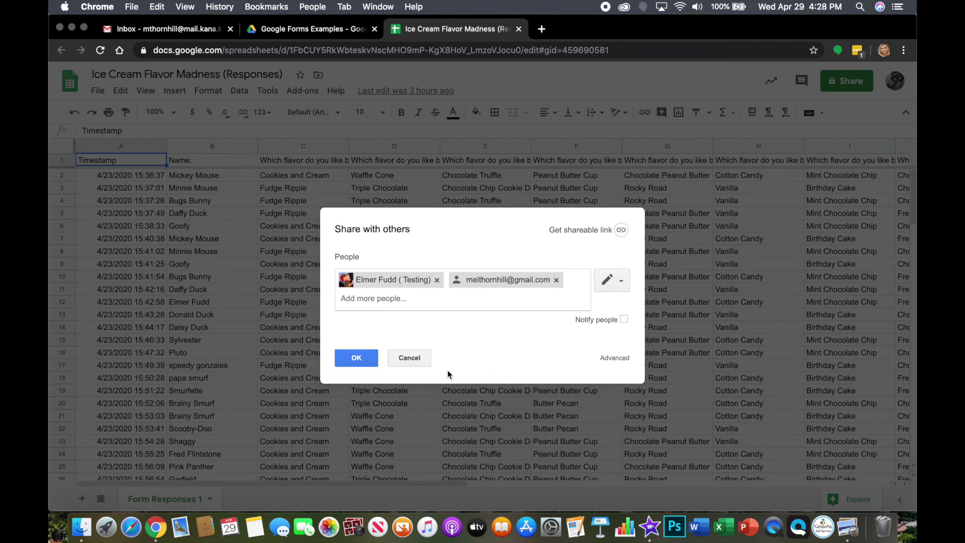
pyautogui.click(357, 358)
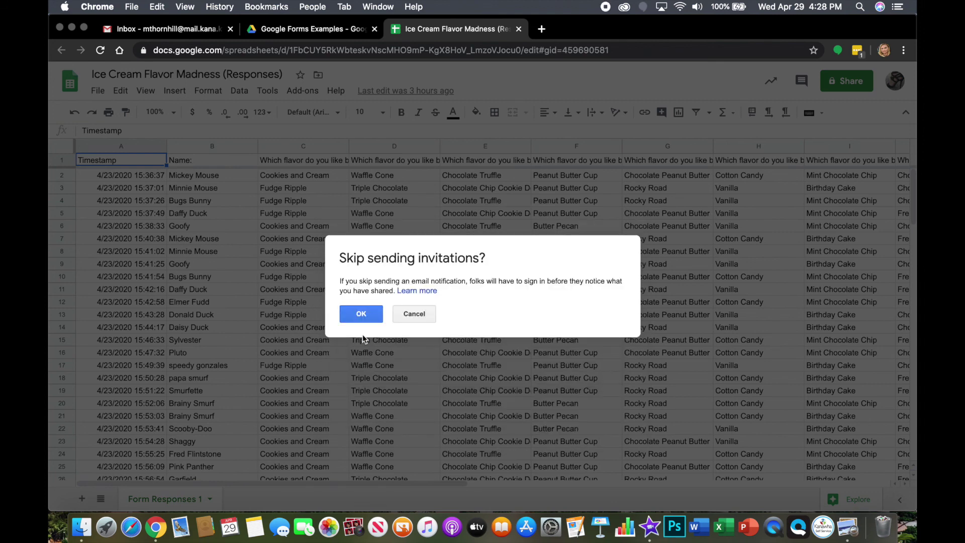
pyautogui.click(362, 315)
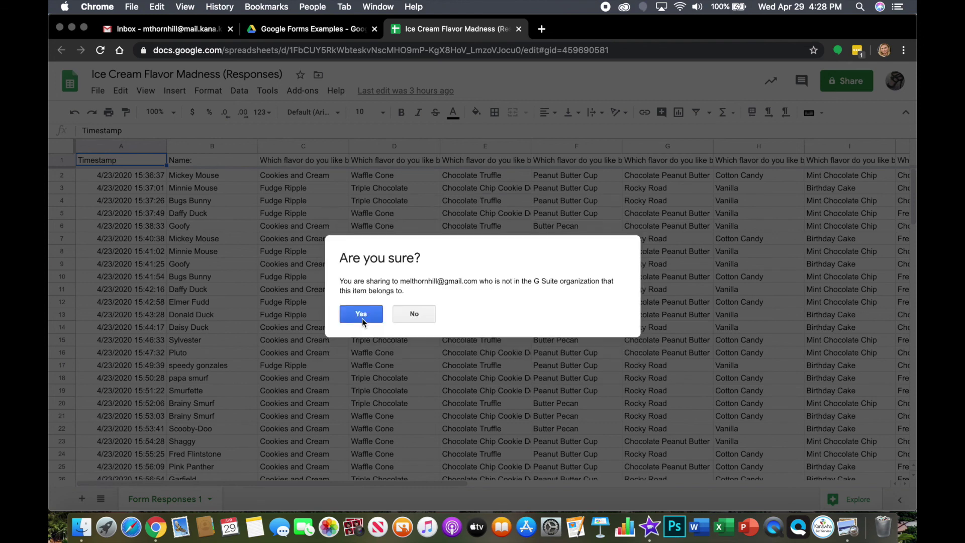
pyautogui.click(362, 316)
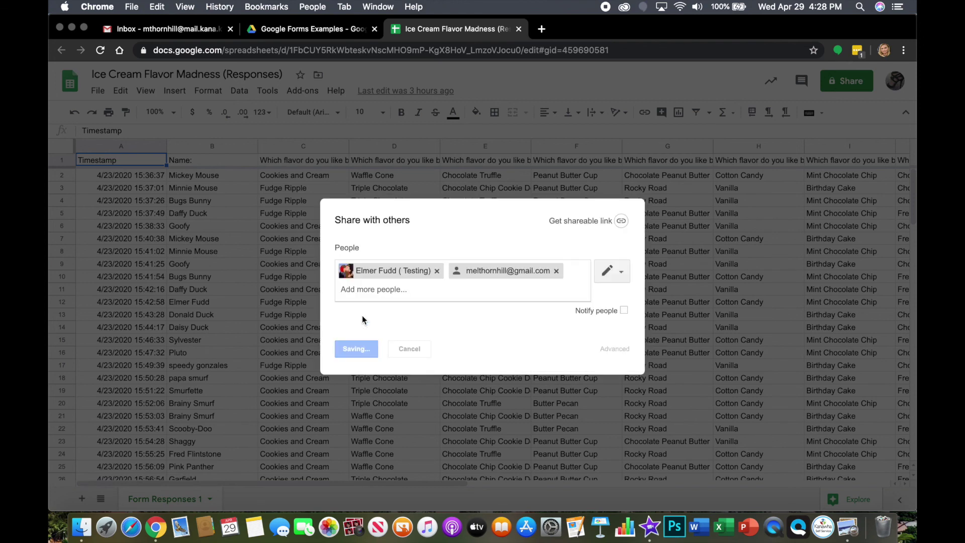